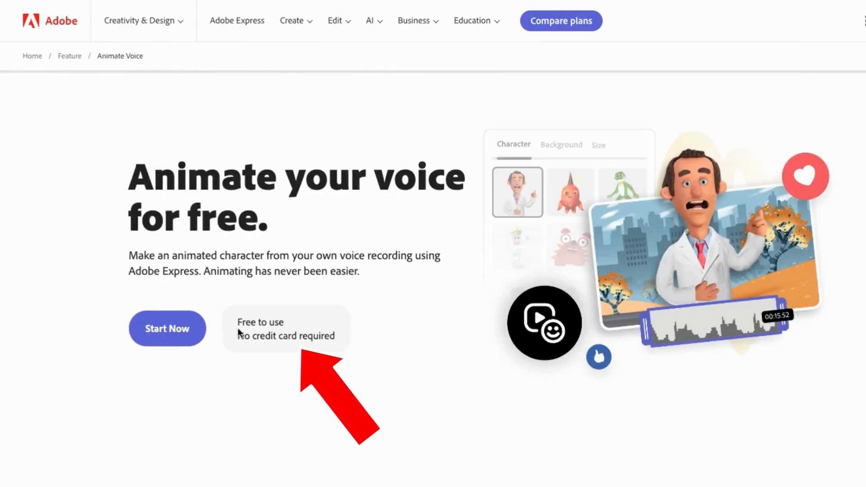
Start the free voice animation tool from its landing page and look through the full character list.
drag(237, 323, 347, 336)
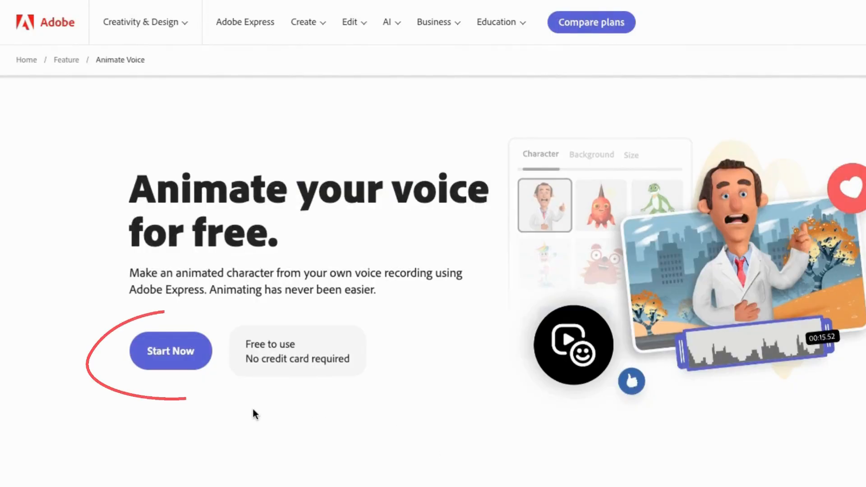
click(168, 350)
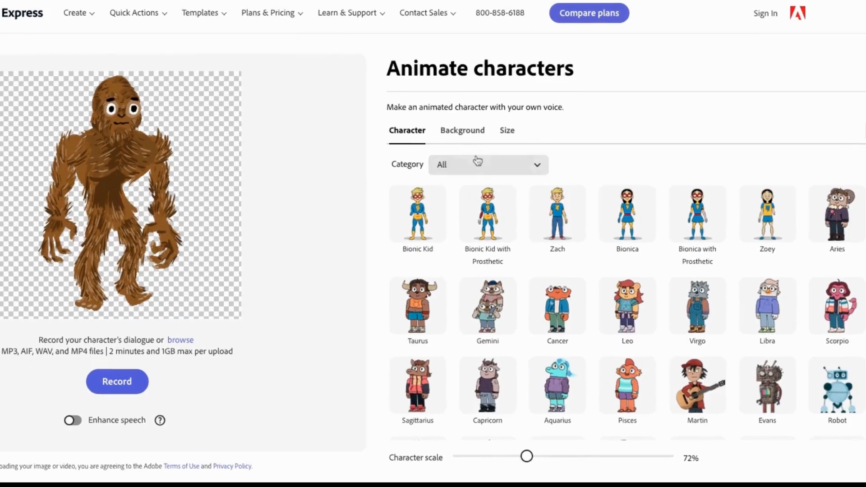
scroll(632, 316, down, 15)
scroll(523, 284, down, 15)
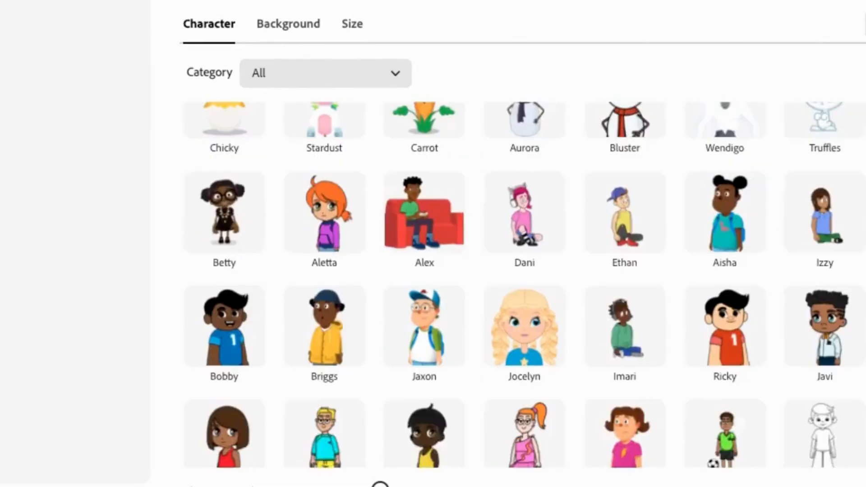
Browse the characters in the New and All People categories.
click(293, 73)
click(296, 141)
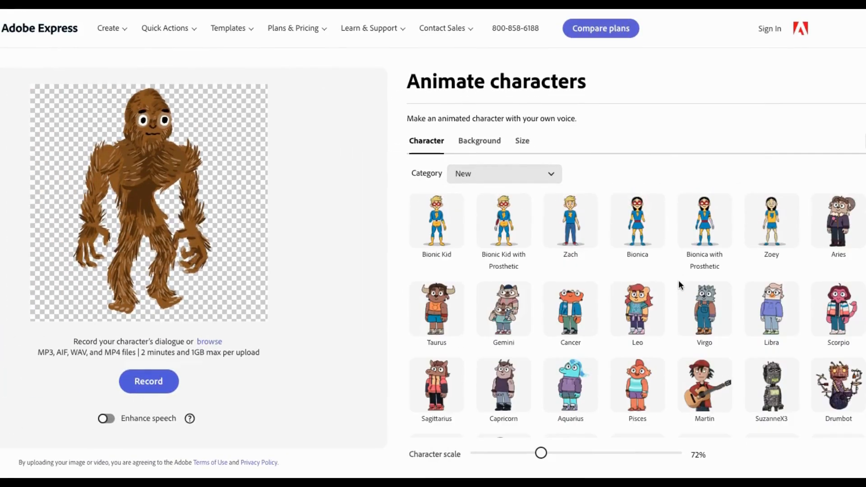
click(532, 178)
click(548, 234)
scroll(536, 301, down, 1)
Browse further character categories, including Young People, Professional People and Costumed Characters.
click(504, 174)
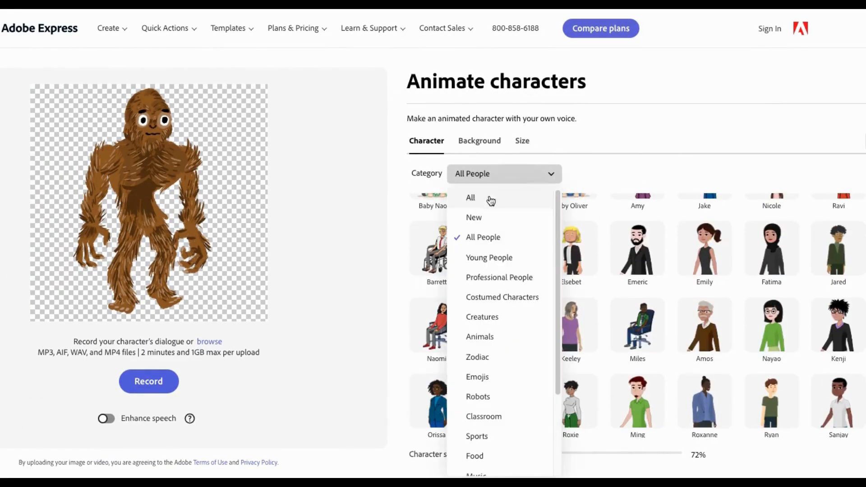
click(489, 257)
click(505, 173)
click(499, 277)
click(504, 174)
click(504, 298)
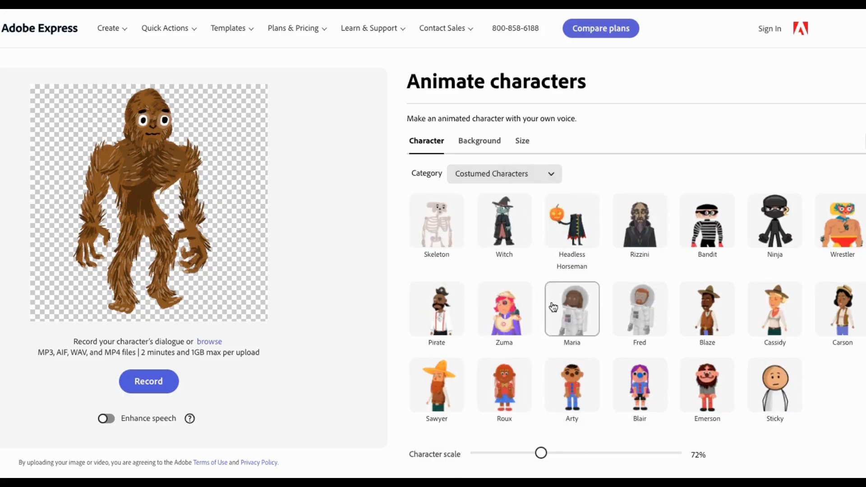
click(510, 174)
scroll(487, 271, down, 1)
click(483, 267)
Filter the characters by the Animals category and choose the deer Aspen.
click(499, 179)
click(480, 336)
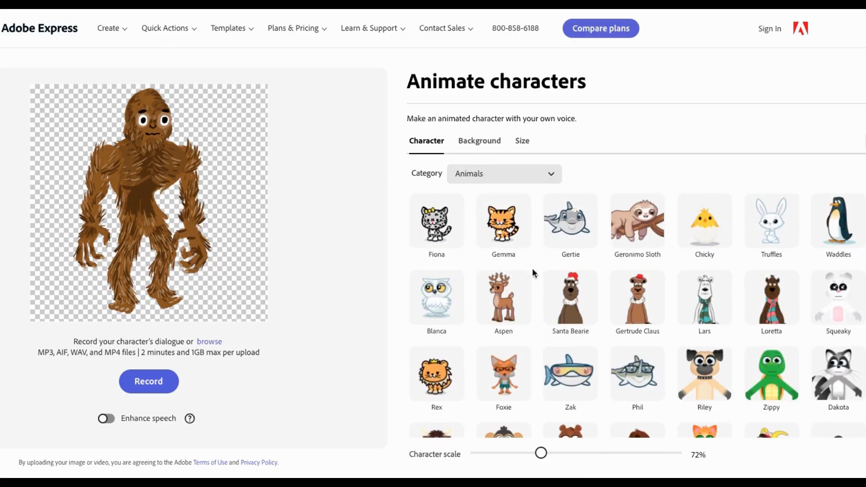
scroll(538, 261, down, 1)
click(505, 174)
scroll(504, 315, down, 3)
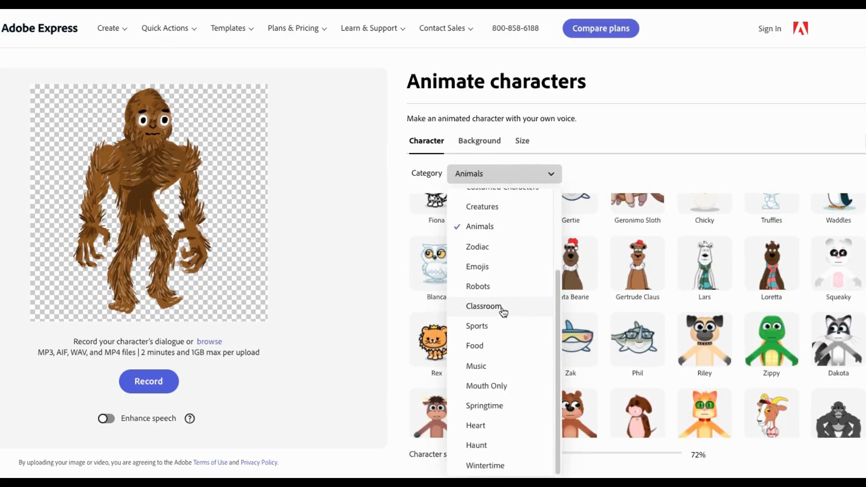
scroll(501, 307, up, 3)
click(594, 176)
scroll(522, 301, down, 1)
scroll(522, 301, up, 1)
click(521, 300)
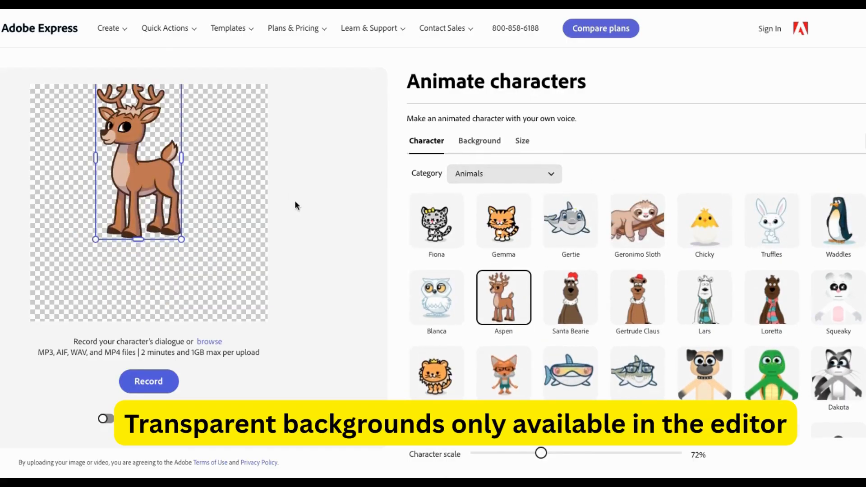
Enlarge the deer to a character scale of 97% and center it on the canvas.
drag(174, 239, 216, 292)
drag(156, 192, 149, 209)
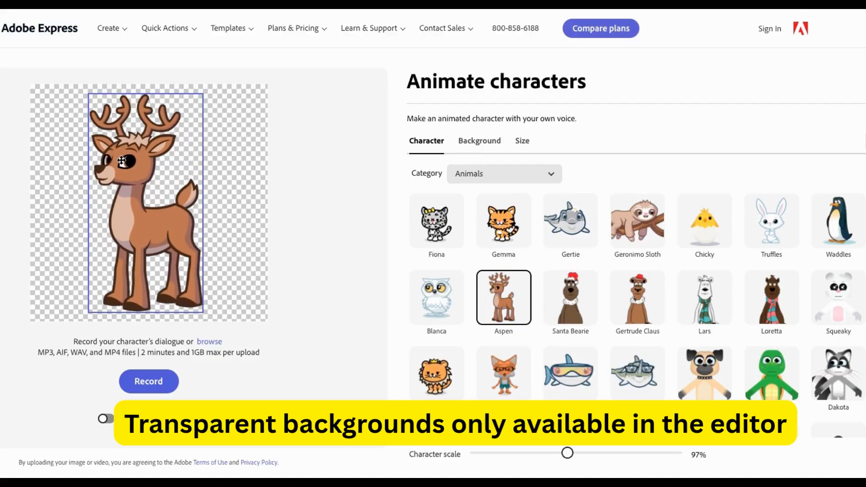
Try the Spring Clover, Spring Sunrise, Roses Green, Pink Stripes and Ballpark backgrounds, then switch back to Transparent.
click(479, 141)
click(638, 337)
click(504, 337)
click(513, 420)
click(638, 412)
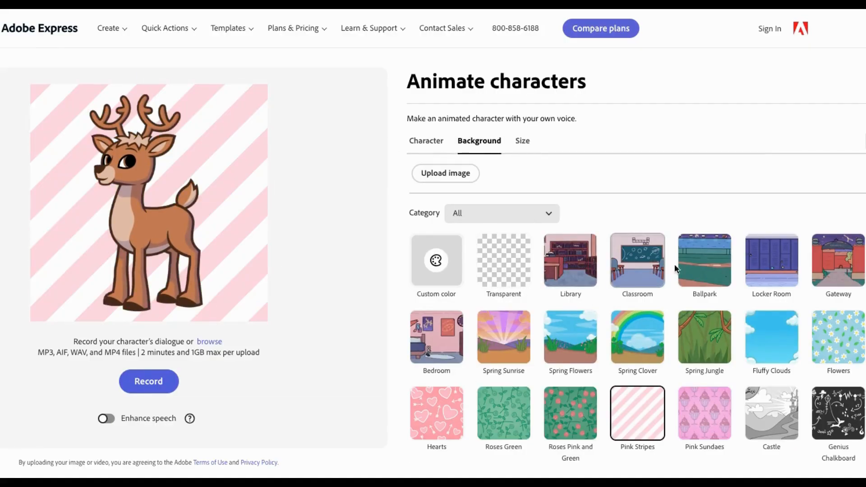
click(704, 261)
click(501, 260)
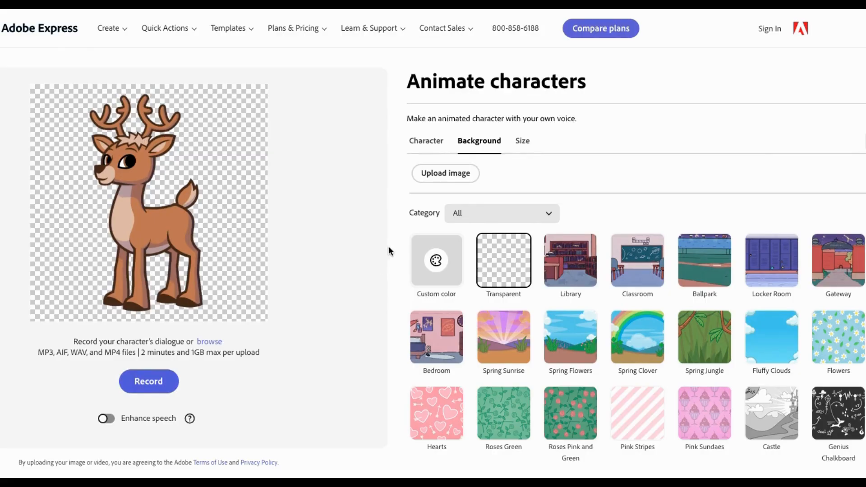
Set the animation size to the YouTube Landscape format, 16:9 at 1920 x 1080.
click(522, 142)
click(503, 177)
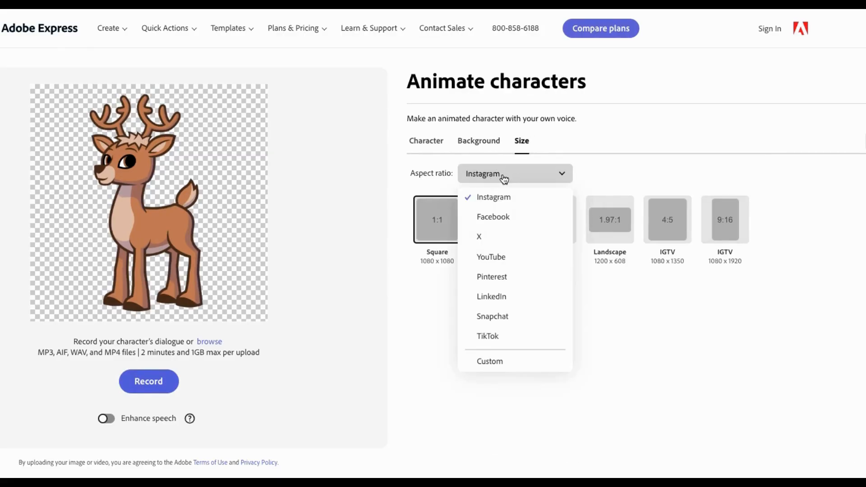
click(491, 261)
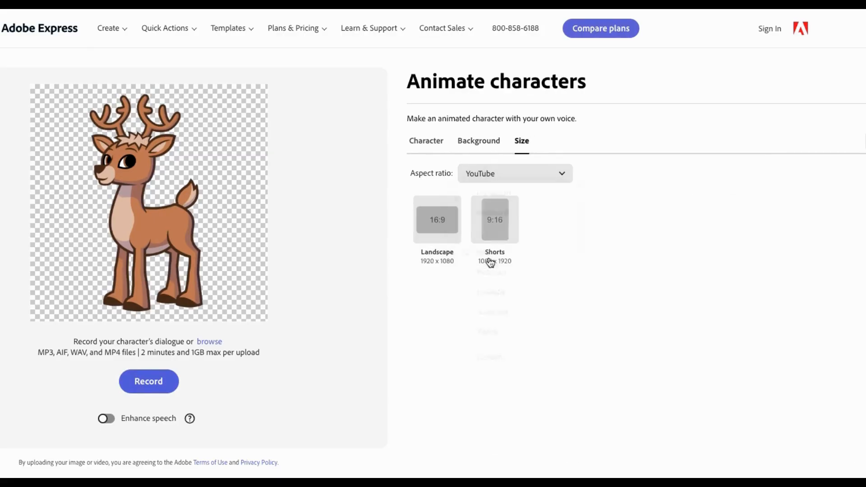
click(437, 218)
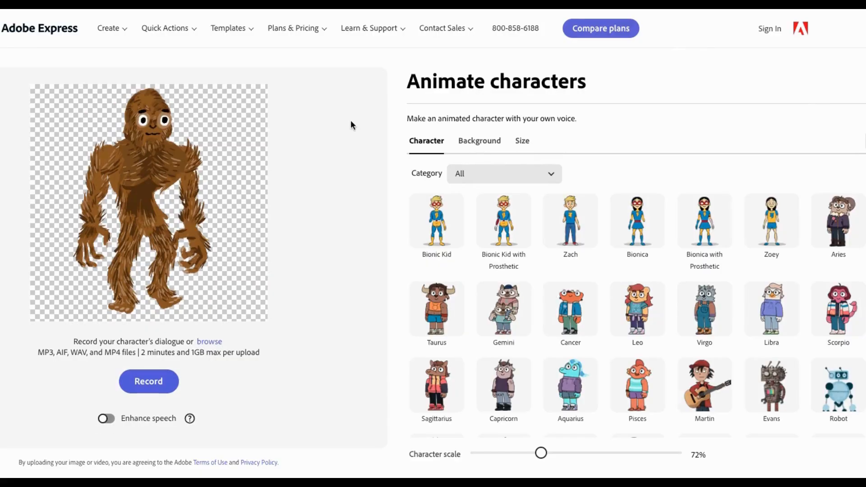
scroll(502, 263, down, 10)
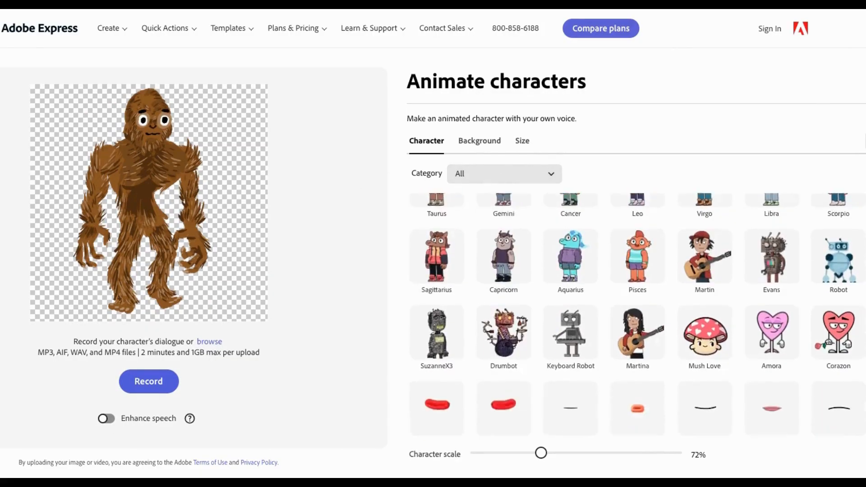
scroll(571, 184, down, 10)
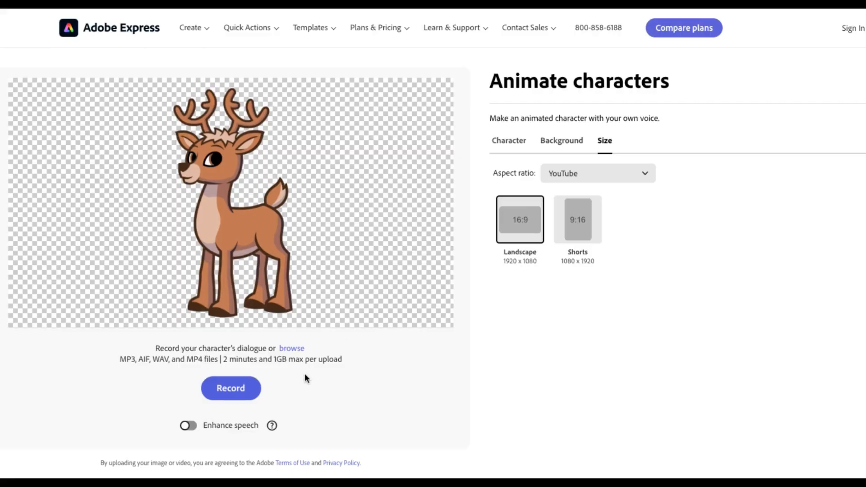
Upload the audio file Santa.mp3 as the character's dialogue.
click(291, 349)
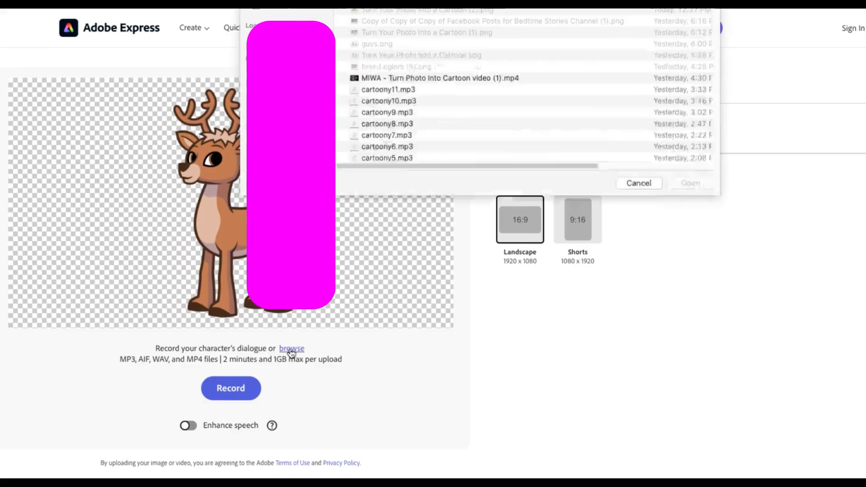
click(382, 91)
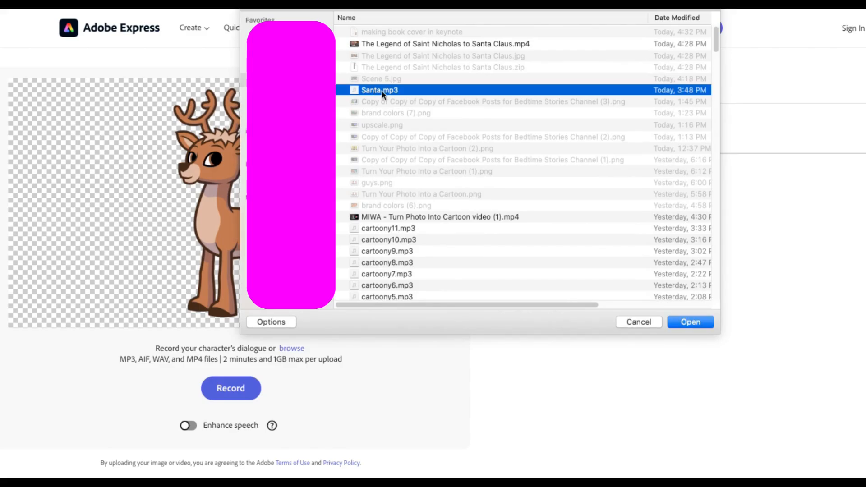
click(691, 322)
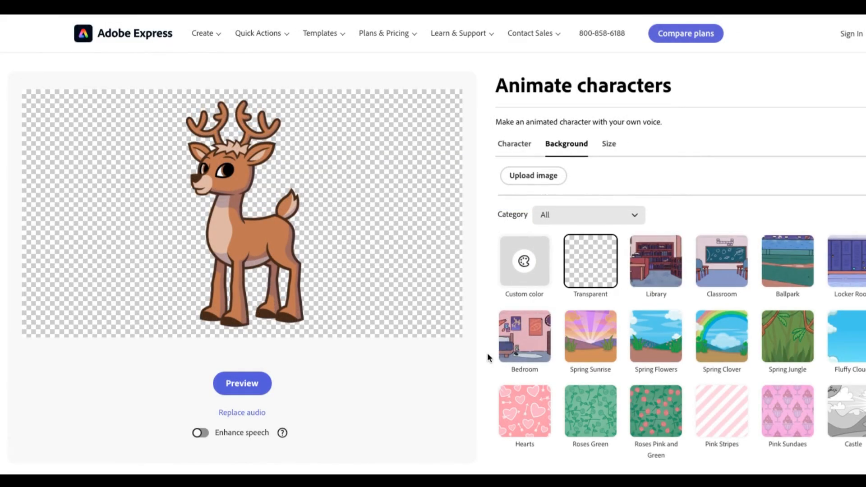
Apply the Winter Season background behind the deer and play the generated animation preview.
scroll(650, 332, down, 5)
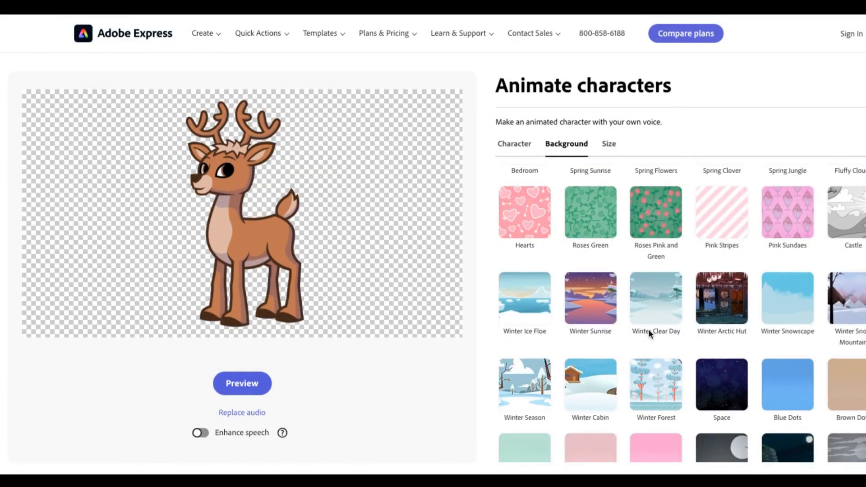
scroll(649, 334, down, 1)
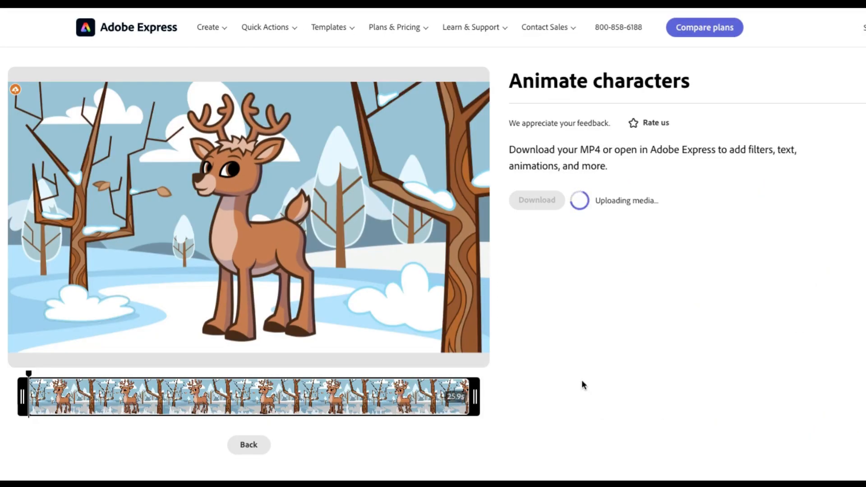
click(249, 219)
click(249, 219)
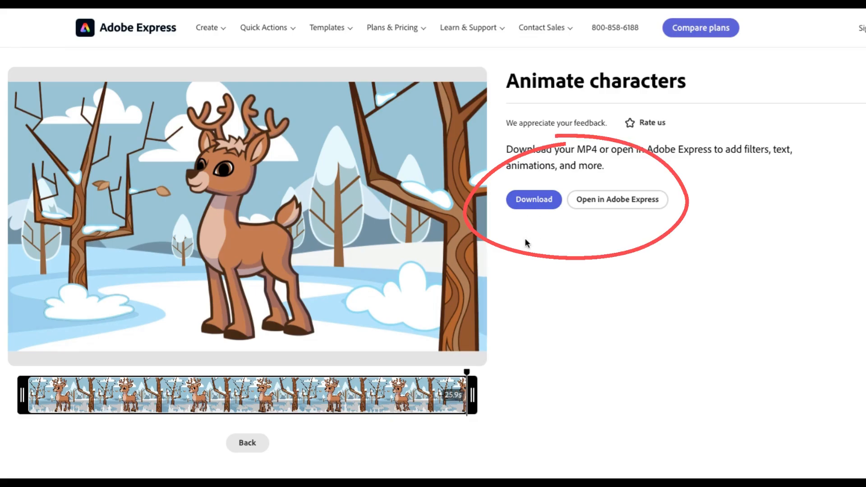
Send the finished animation to the full Adobe Express editor, signing up for the free plan.
click(595, 203)
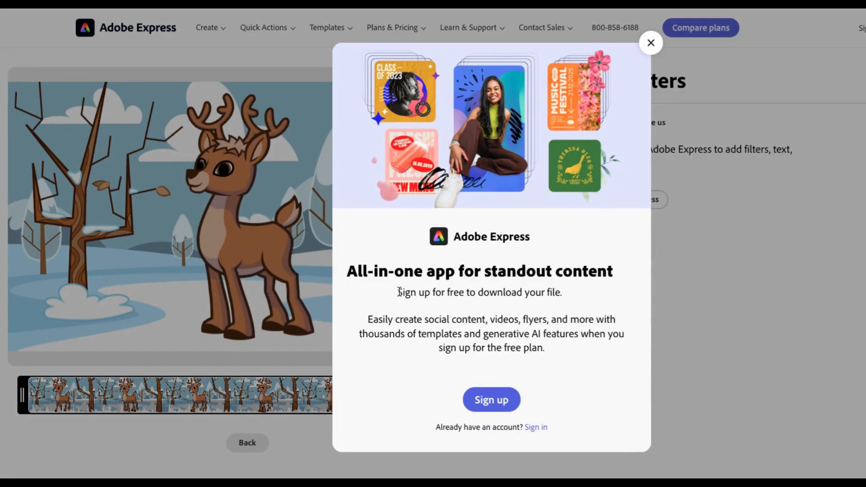
drag(398, 293, 570, 296)
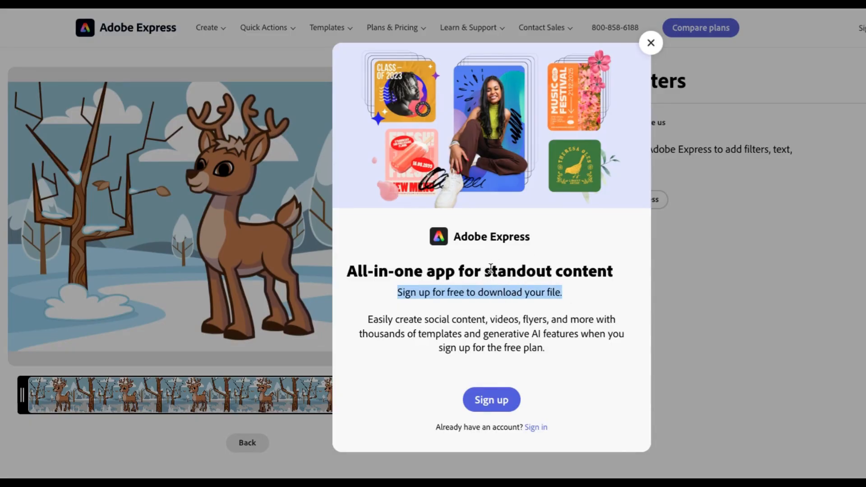
click(491, 401)
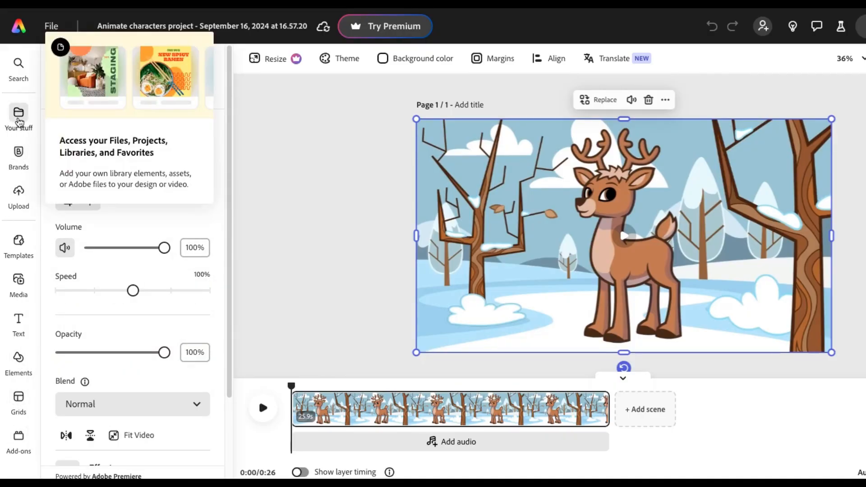
Add the Spring Special text design from the Social text collection to the page.
click(19, 323)
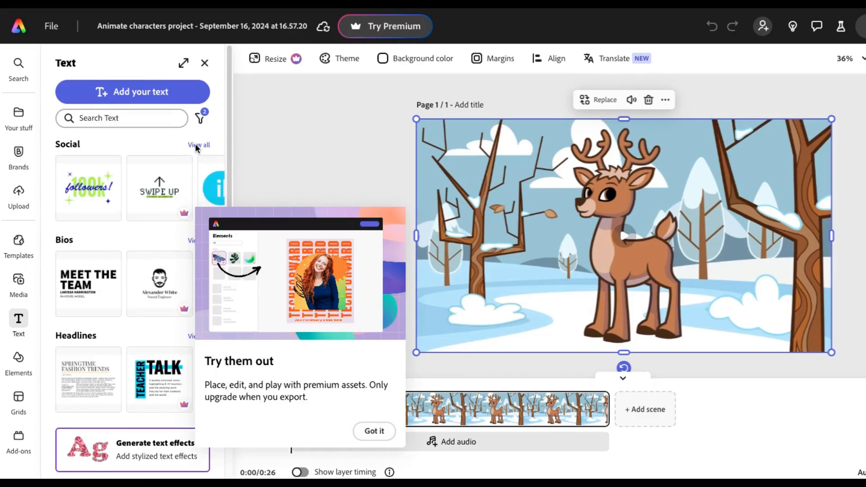
click(198, 146)
click(198, 145)
scroll(171, 280, down, 8)
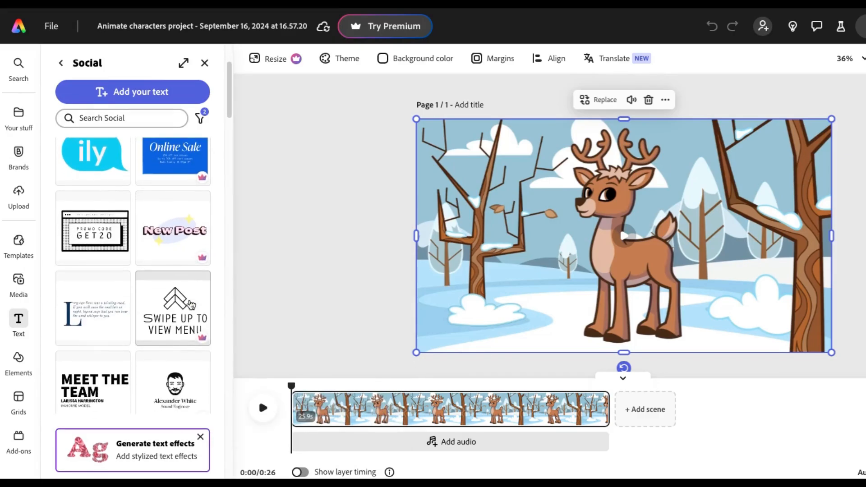
scroll(187, 300, down, 3)
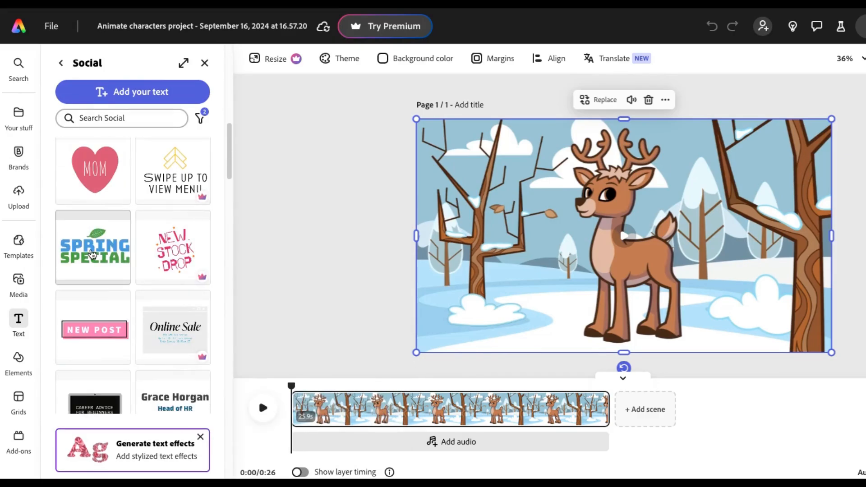
click(94, 246)
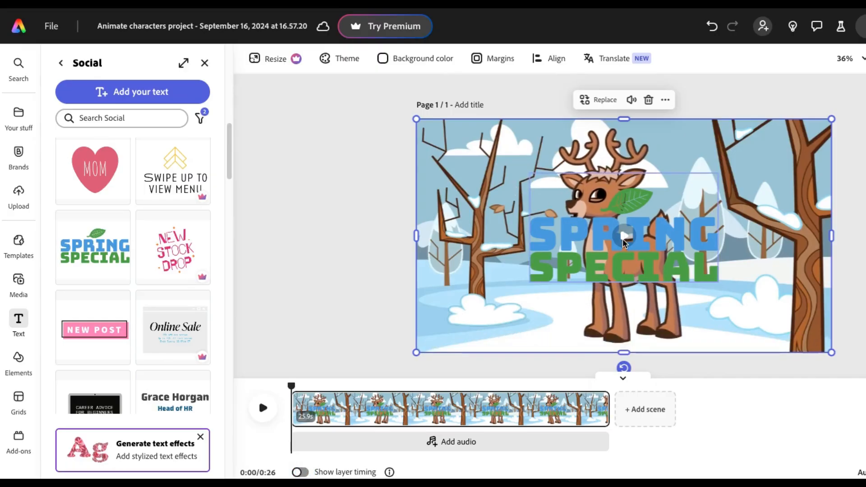
Shrink the Spring Special group into the canvas's upper-left area and delete its green leaf.
mouse_move(554, 262)
mouse_down()
mouse_move(496, 213)
mouse_move(552, 264)
mouse_up()
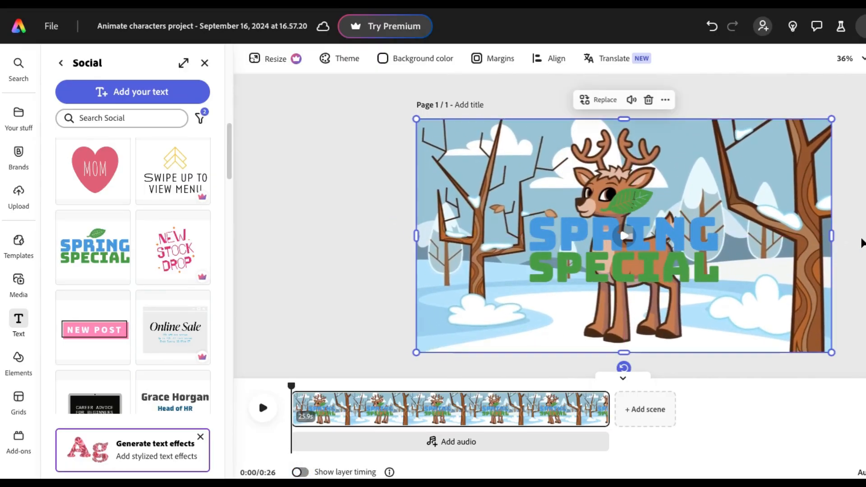
click(592, 233)
drag(592, 234, 550, 193)
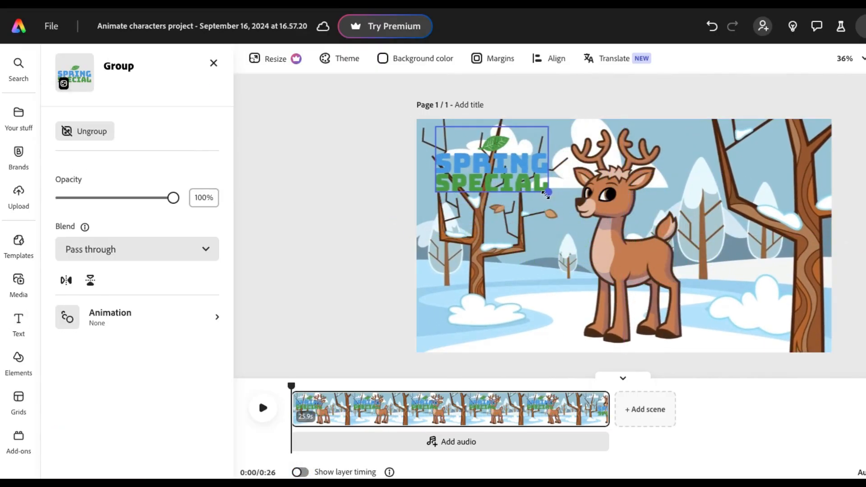
click(497, 143)
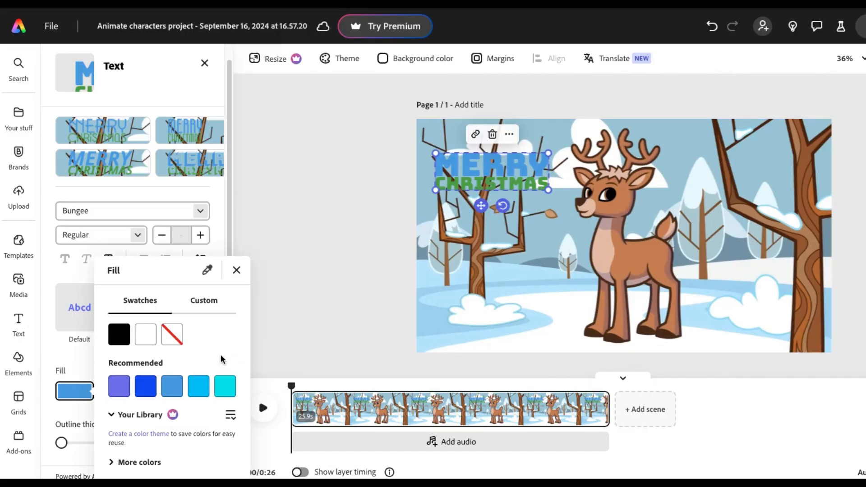
Replace the Spring Special wording with MERRY CHRISTMAS and change its fill to the red #E45A56.
click(204, 300)
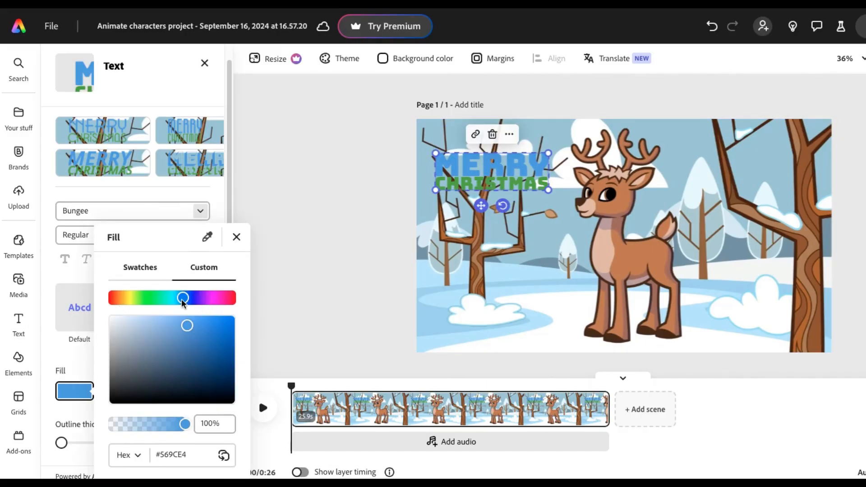
drag(182, 299, 107, 302)
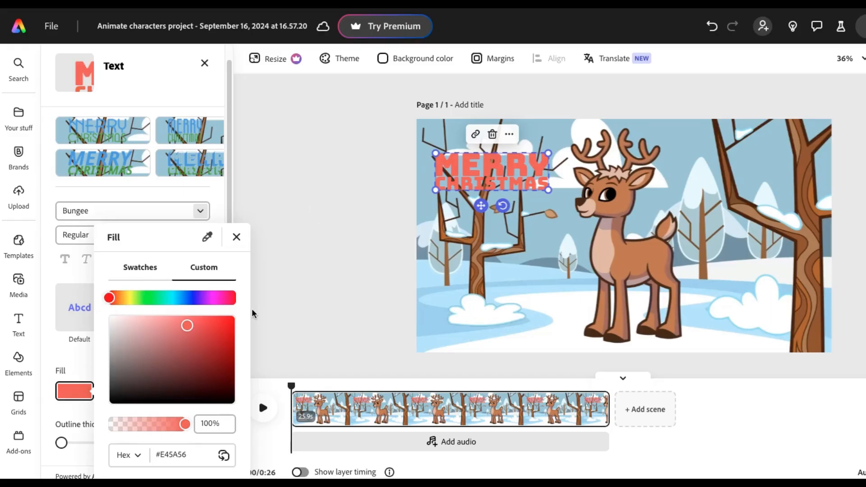
click(345, 253)
Resize the Merry Christmas title and place it on the snow in the canvas's lower-left corner, clear of the deer.
drag(548, 190, 589, 204)
drag(497, 175, 496, 181)
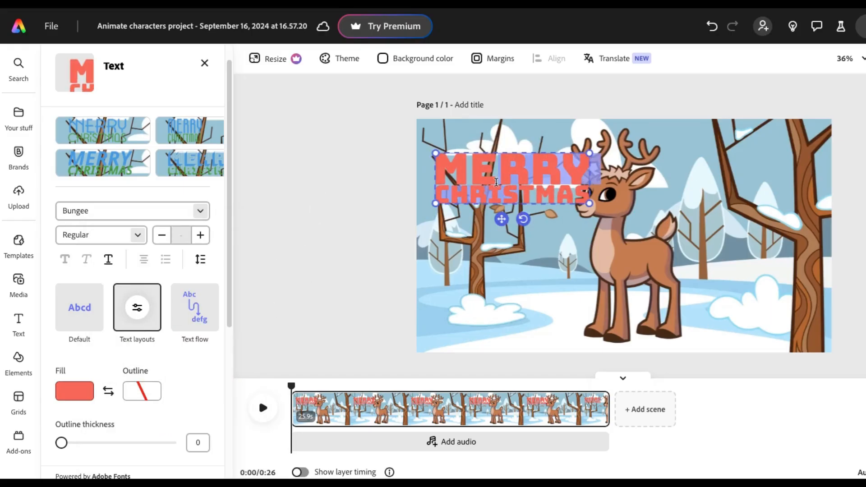
drag(523, 220, 452, 210)
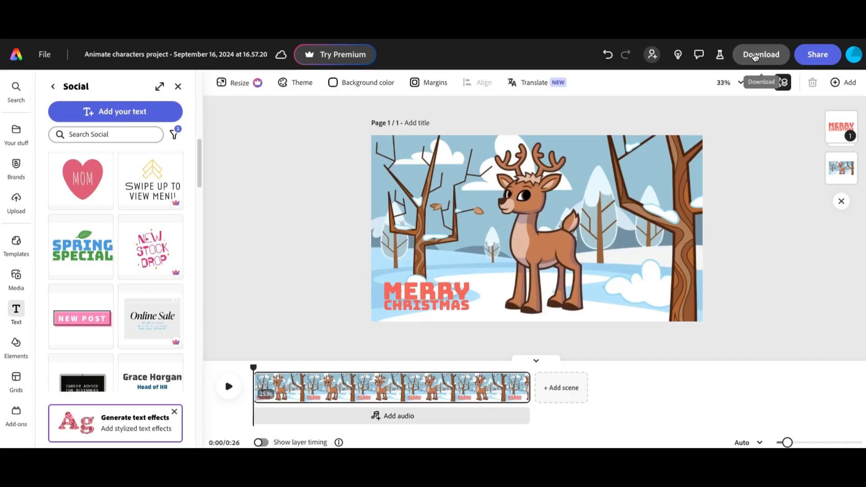
Download the animation as an MP4 at 1080p (Original size) and dismiss the completion dialog.
click(756, 57)
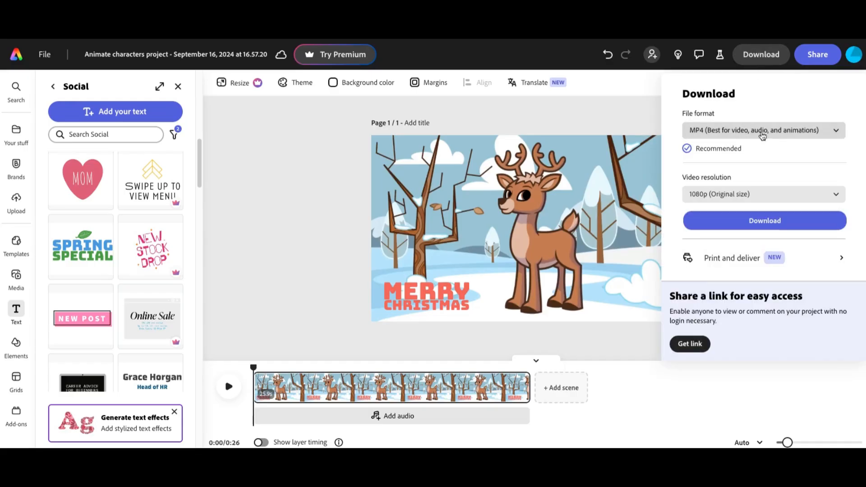
click(834, 130)
click(720, 203)
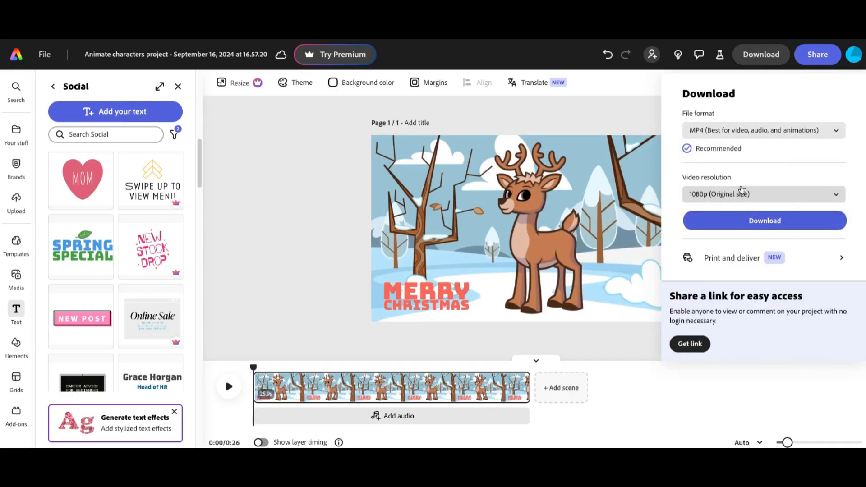
click(722, 195)
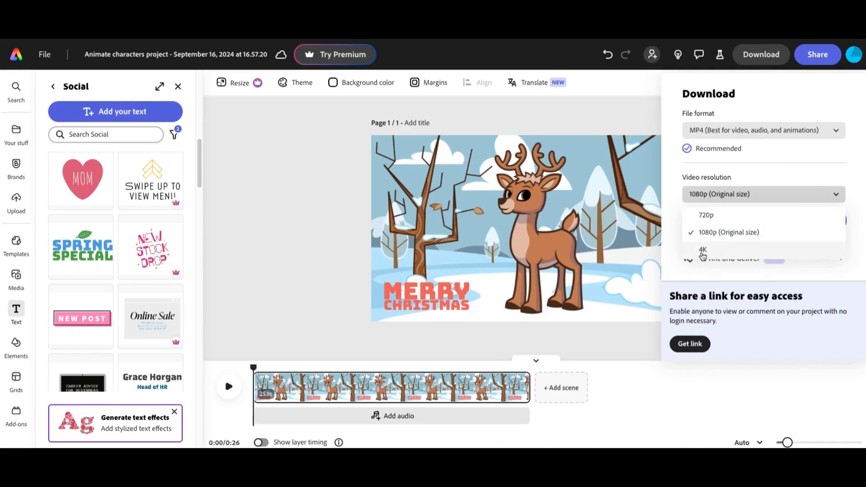
click(769, 170)
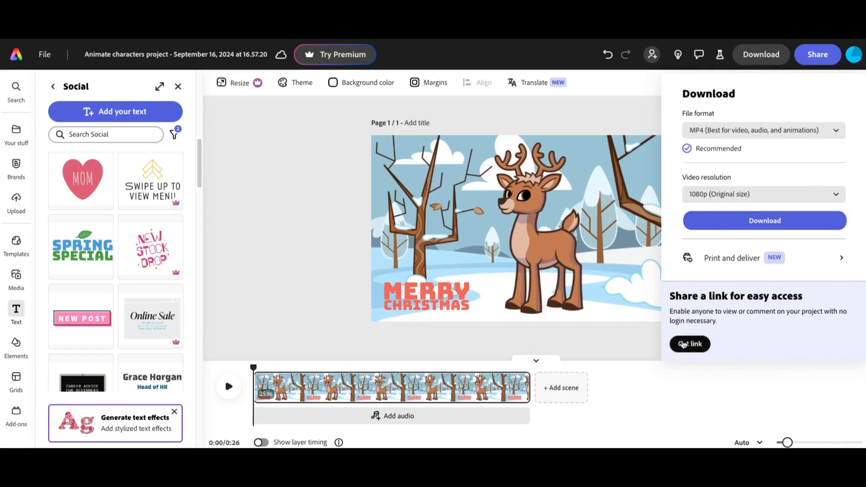
click(745, 223)
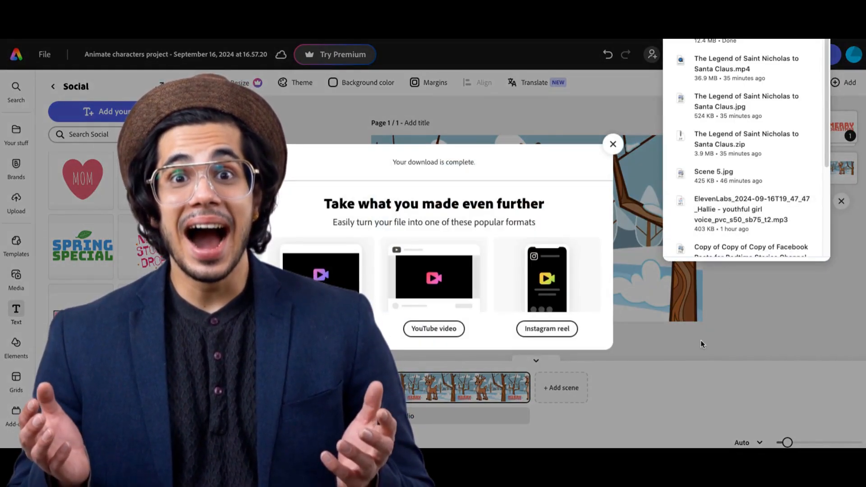
click(613, 144)
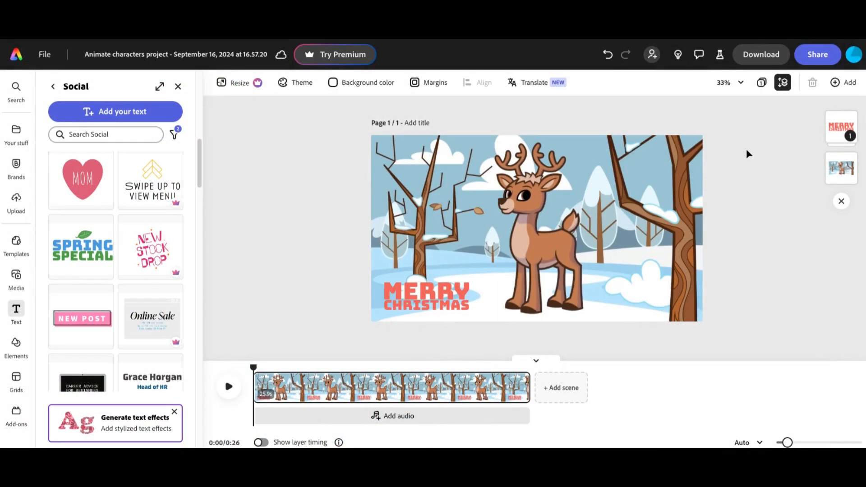